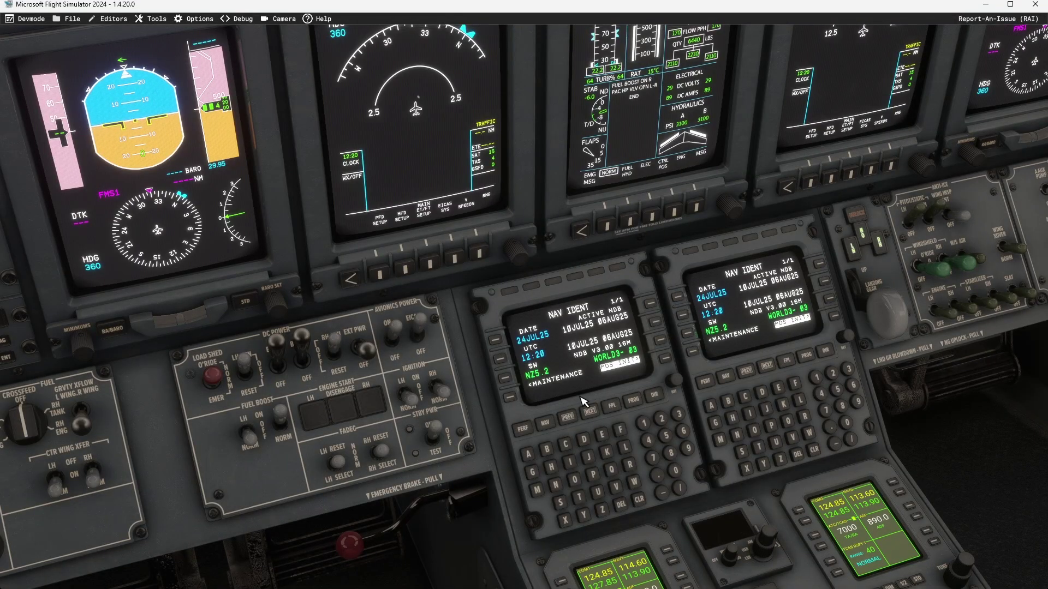
Open the performance index page on the left cockpit CDU.
{"action": "left_click", "coordinate": [522, 429]}
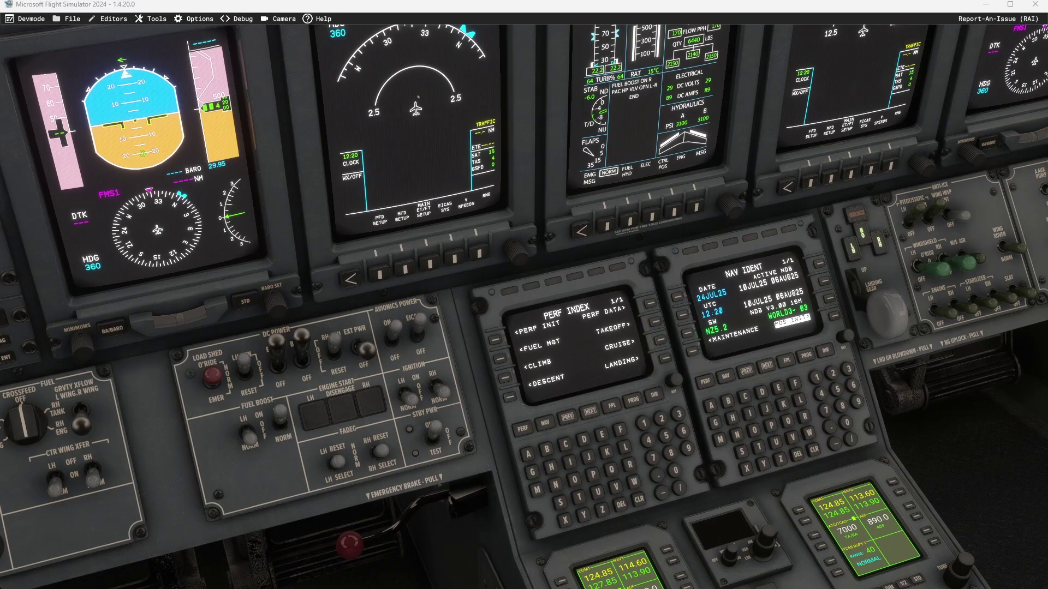
Inspect the contents of the CDU Server and z-LiM-FFX-cdu-mod folders inside lim-ffx-cdu-1.0.12.zip in File Explorer.
{"action": "left_click_drag", "start_coordinate": [1047, 144], "coordinate": [394, 144]}
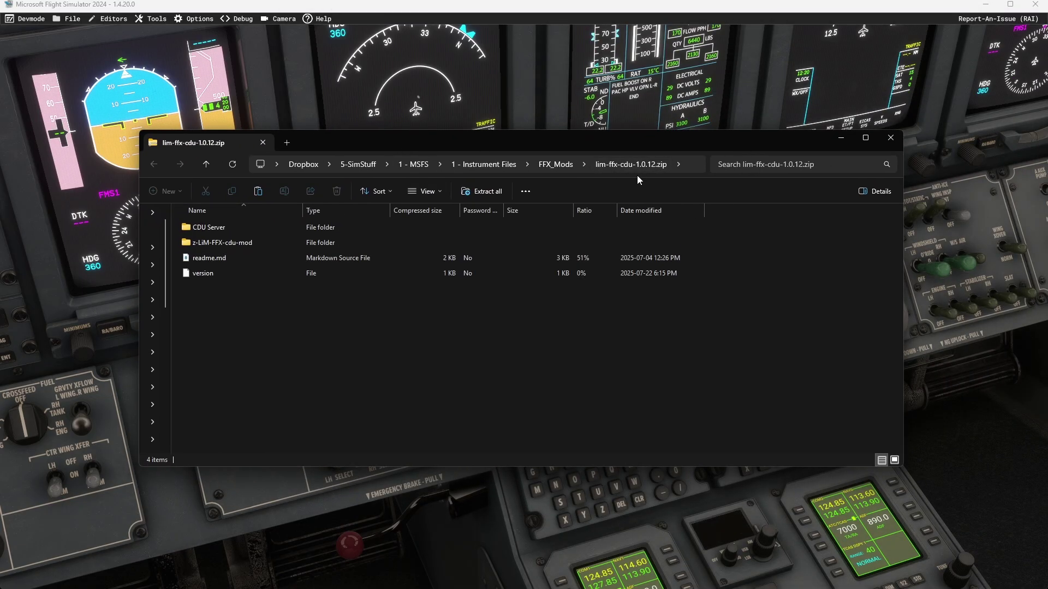
{"action": "double_click", "coordinate": [205, 227]}
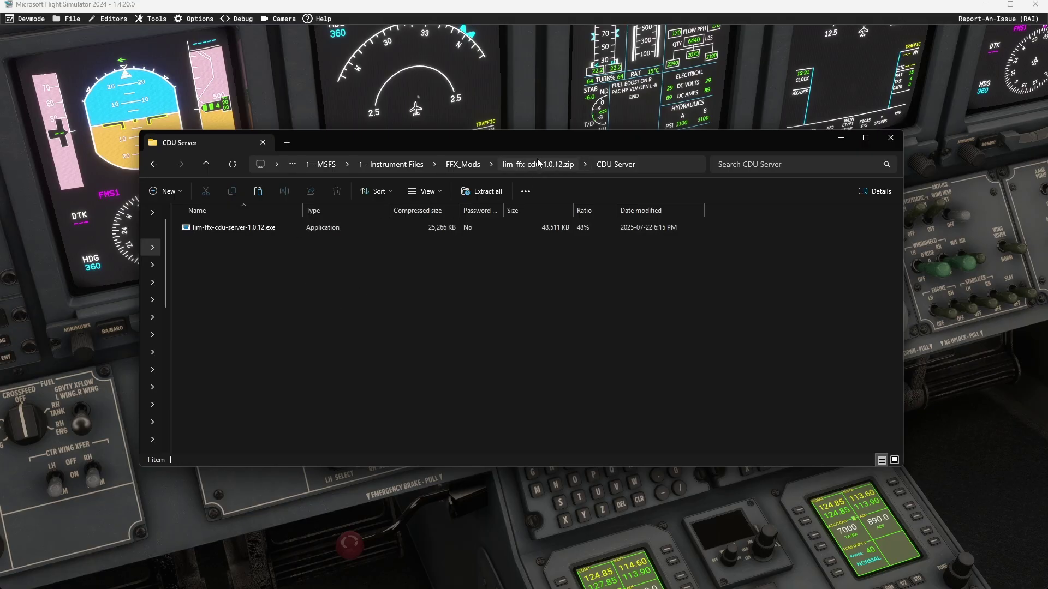
{"action": "left_click", "coordinate": [537, 162]}
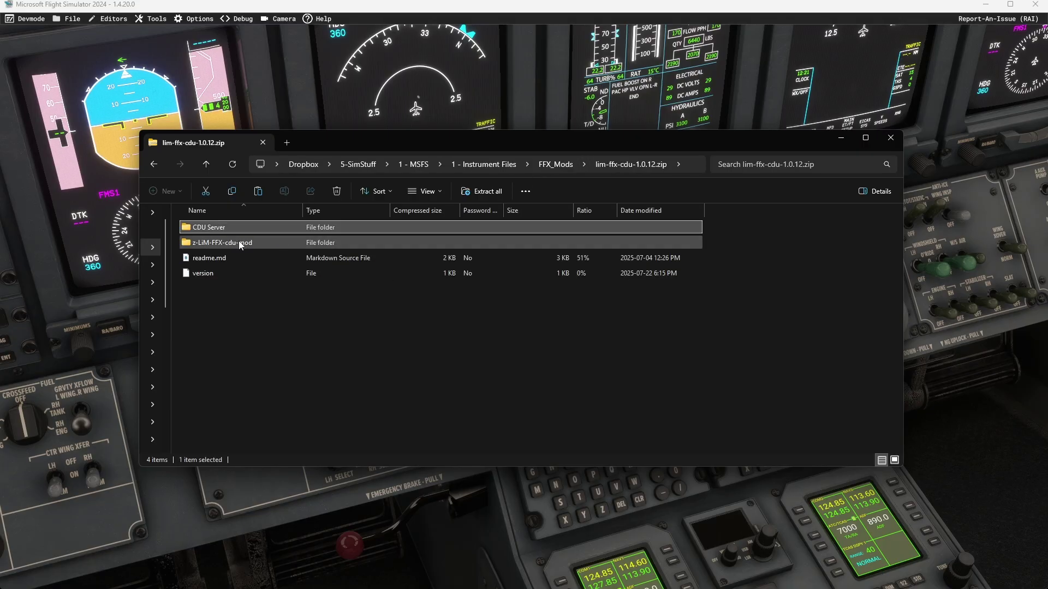
{"action": "double_click", "coordinate": [237, 245]}
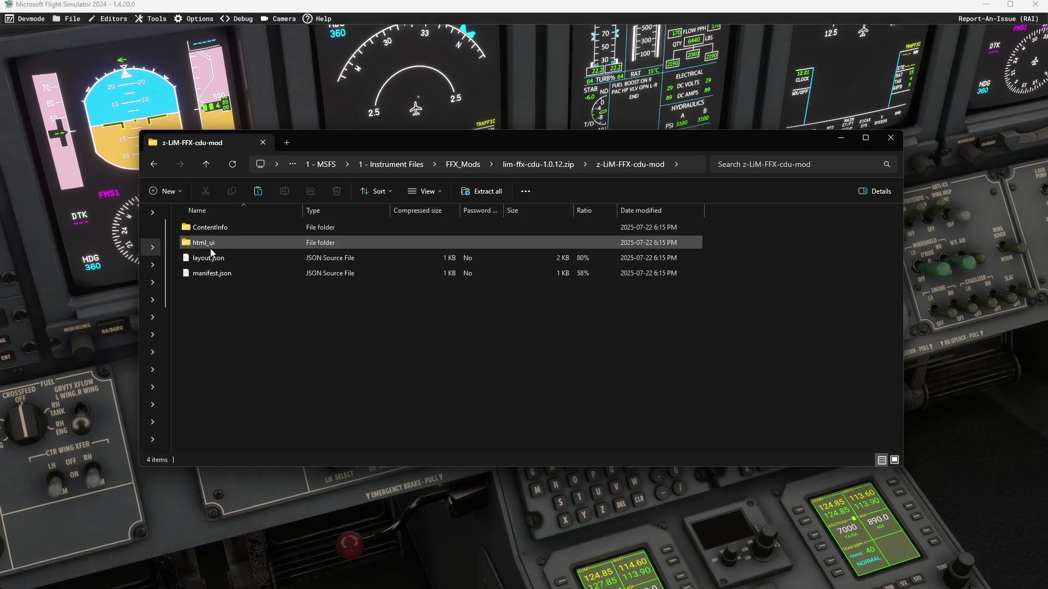
{"action": "left_click", "coordinate": [518, 165]}
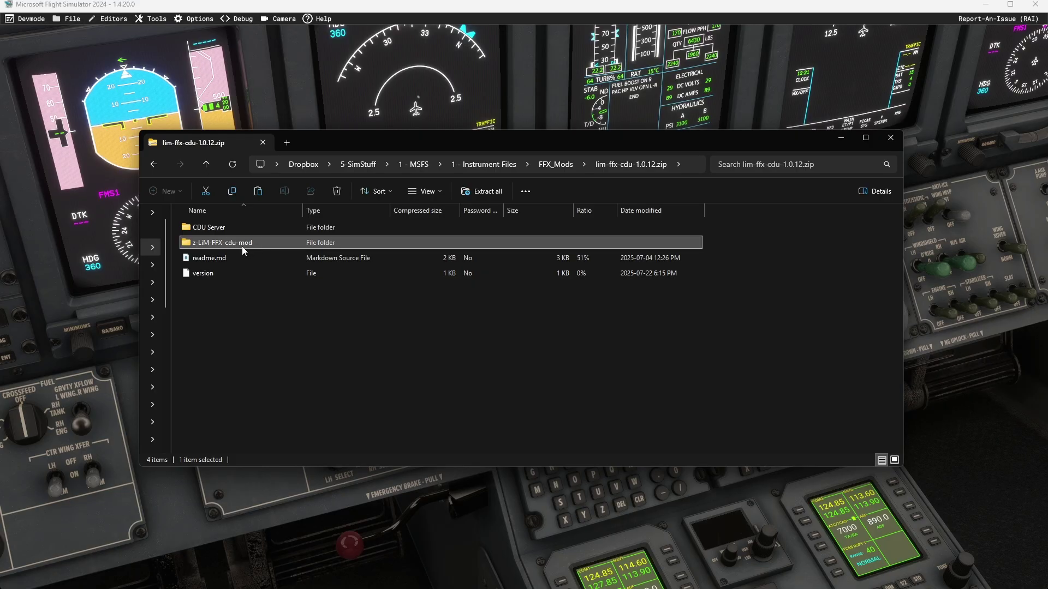
Copy the z-LiM-FFX-cdu-mod folder from the archive and locate its place in the zzMSFS2024 Community folder.
{"action": "right_click", "coordinate": [223, 242]}
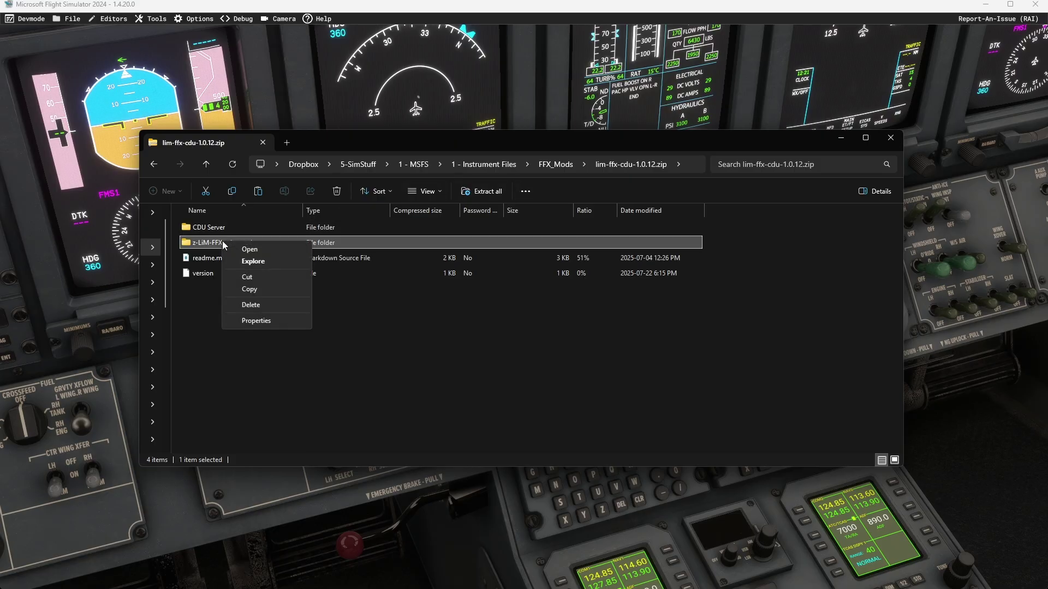
{"action": "left_click", "coordinate": [269, 289]}
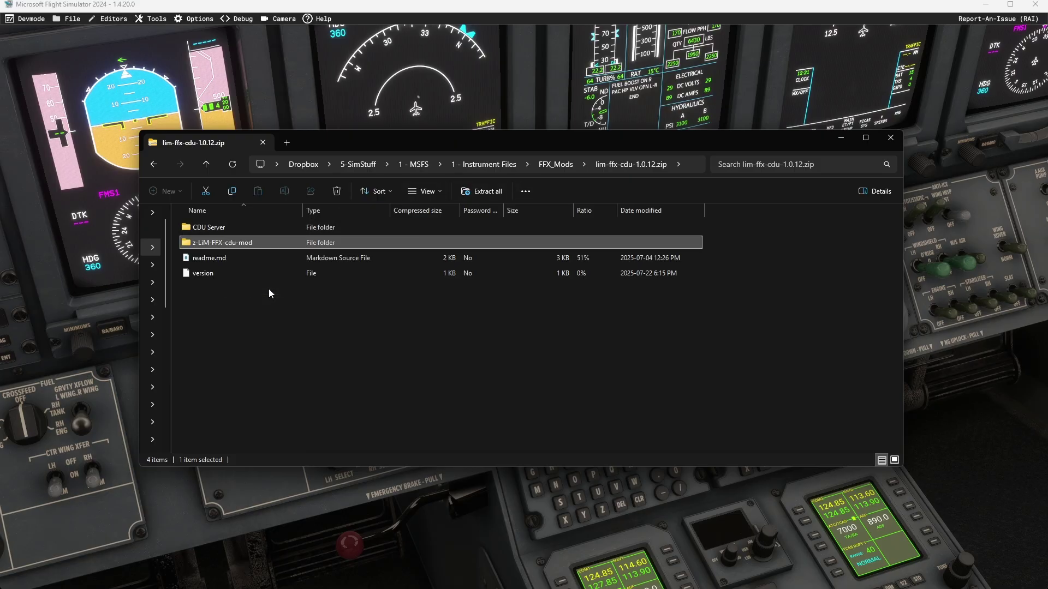
{"action": "key", "text": "alt+Left"}
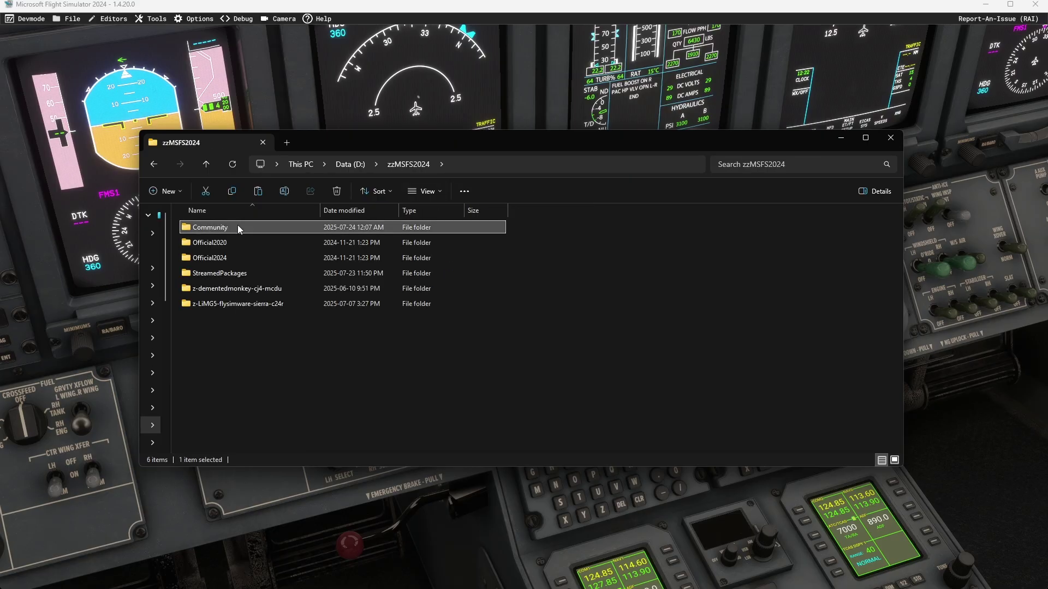
{"action": "double_click", "coordinate": [237, 227]}
{"action": "scroll", "coordinate": [525, 337], "scroll_direction": "down", "scroll_amount": 10}
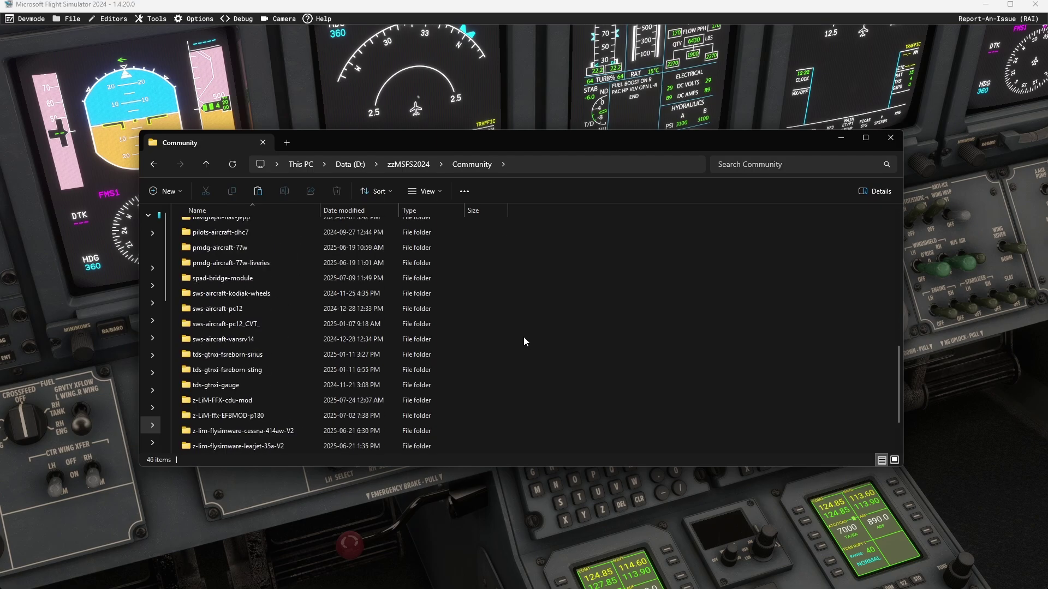
{"action": "scroll", "coordinate": [523, 341], "scroll_direction": "down", "scroll_amount": 2}
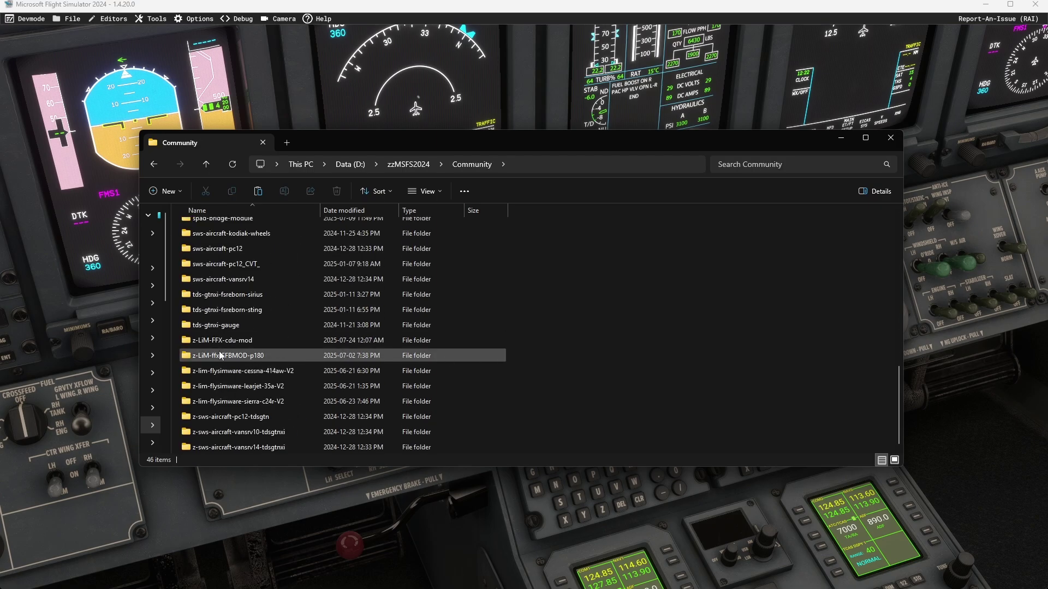
{"action": "mouse_move", "coordinate": [242, 342]}
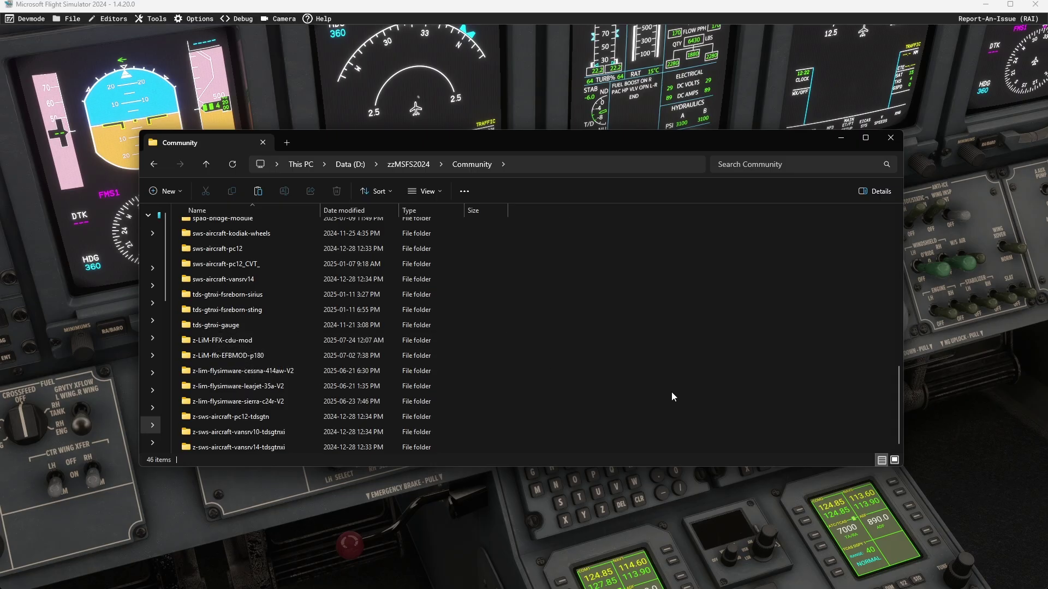
Run lim-ffx-cdu-server-1.0.12.exe from the extracted CDU Server folder.
{"action": "key", "text": "alt+Left"}
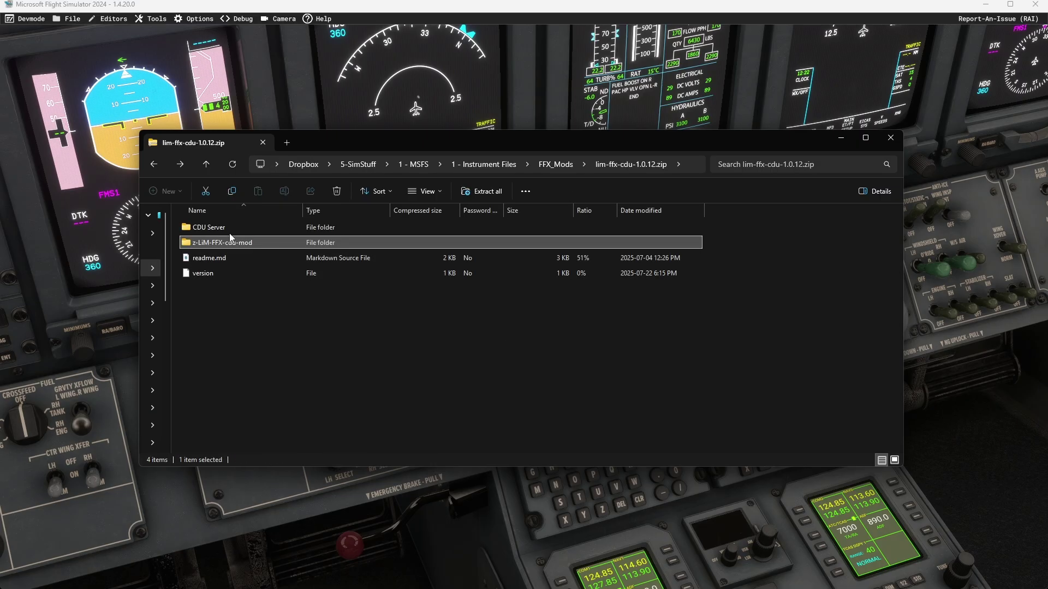
{"action": "left_click", "coordinate": [210, 228]}
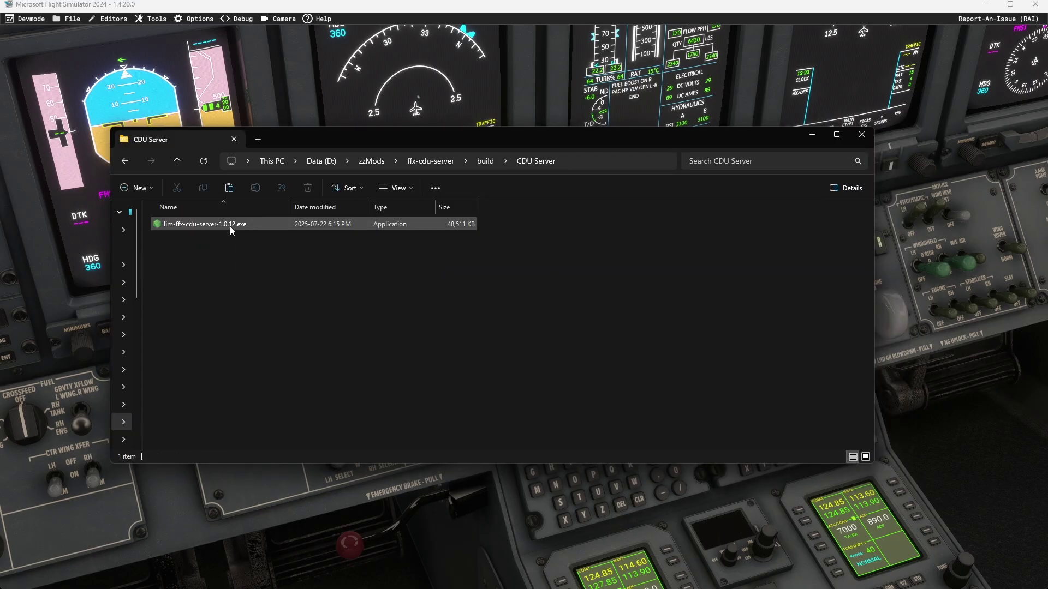
{"action": "left_click", "coordinate": [230, 226]}
{"action": "double_click", "coordinate": [230, 226]}
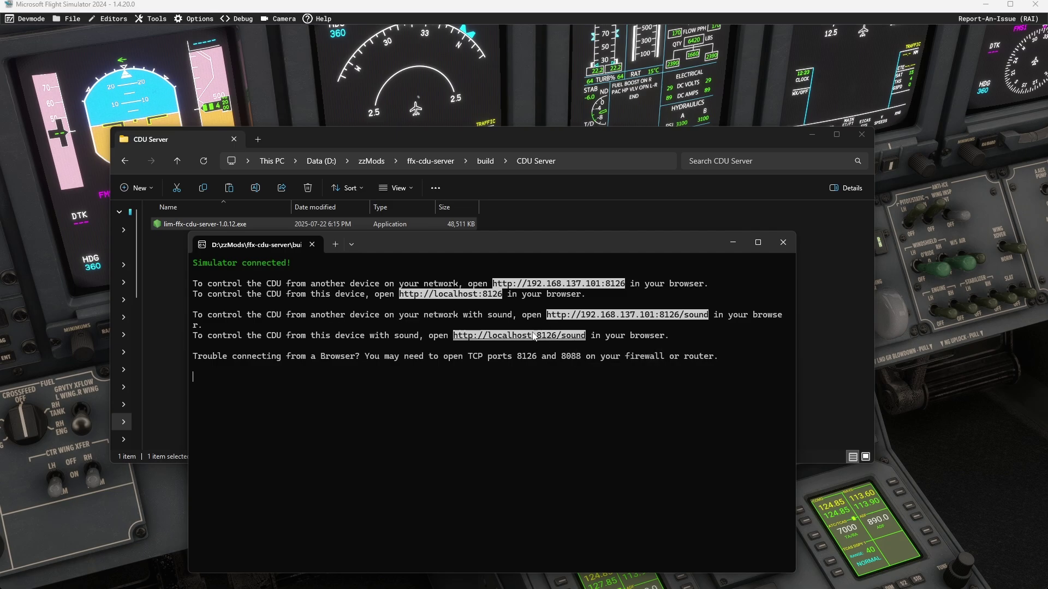
{"action": "left_click", "coordinate": [510, 336], "text": "ctrl"}
{"action": "left_click", "coordinate": [701, 250]}
{"action": "left_click", "coordinate": [733, 242]}
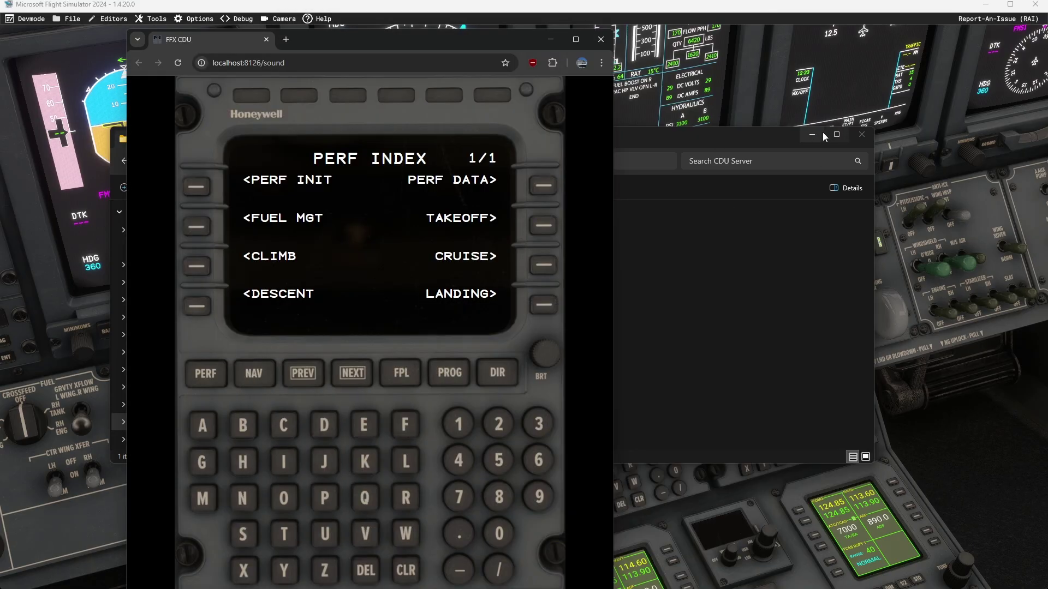
{"action": "left_click", "coordinate": [811, 134]}
{"action": "left_click", "coordinate": [550, 39]}
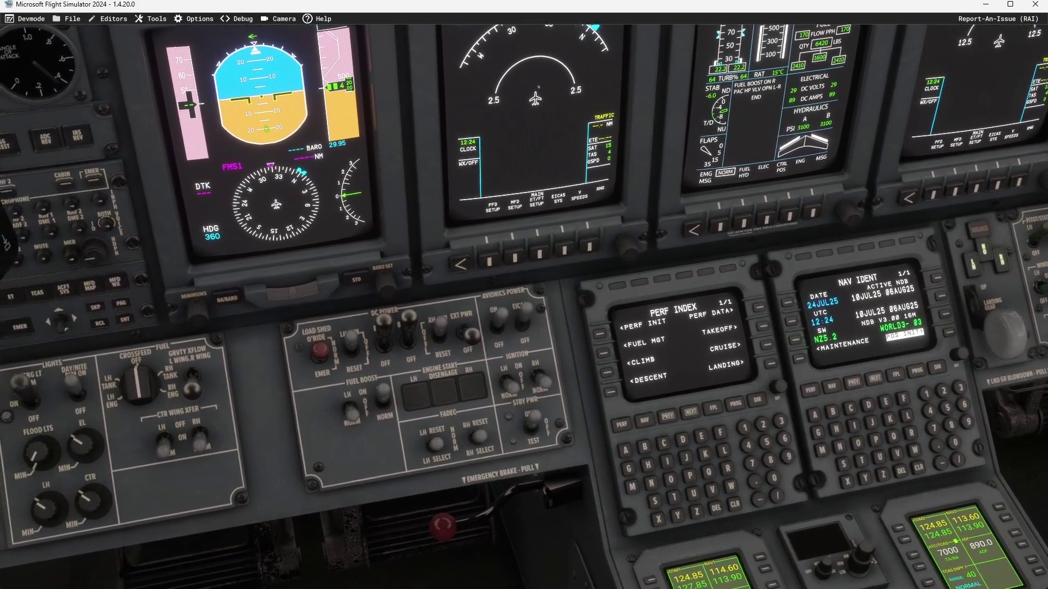
Return to the browser CDU, view the right cockpit unit's display and switch back to the left unit.
{"action": "key", "text": "alt+Tab"}
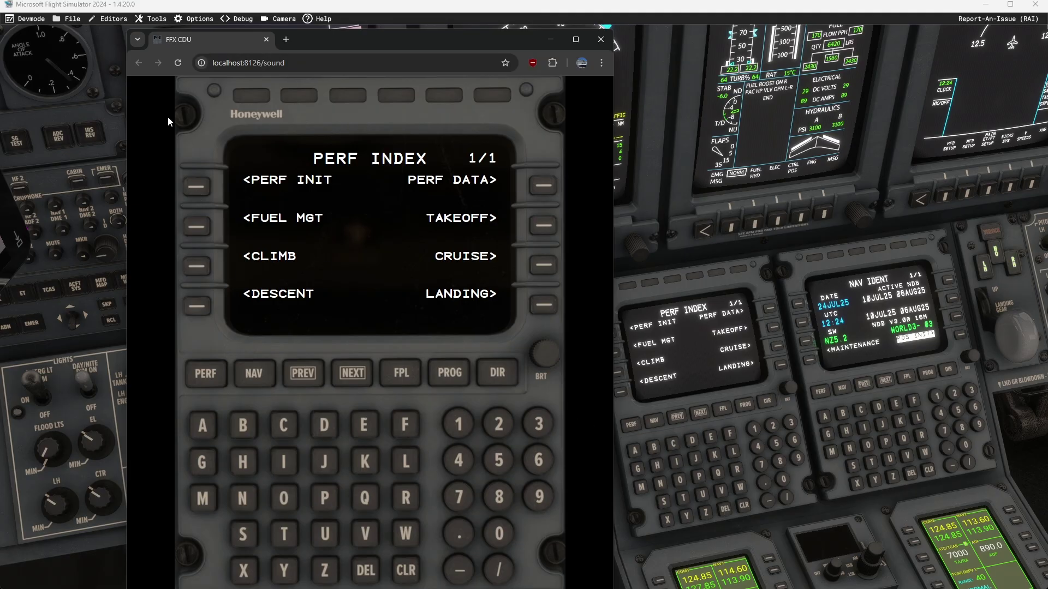
{"action": "left_click", "coordinate": [552, 121]}
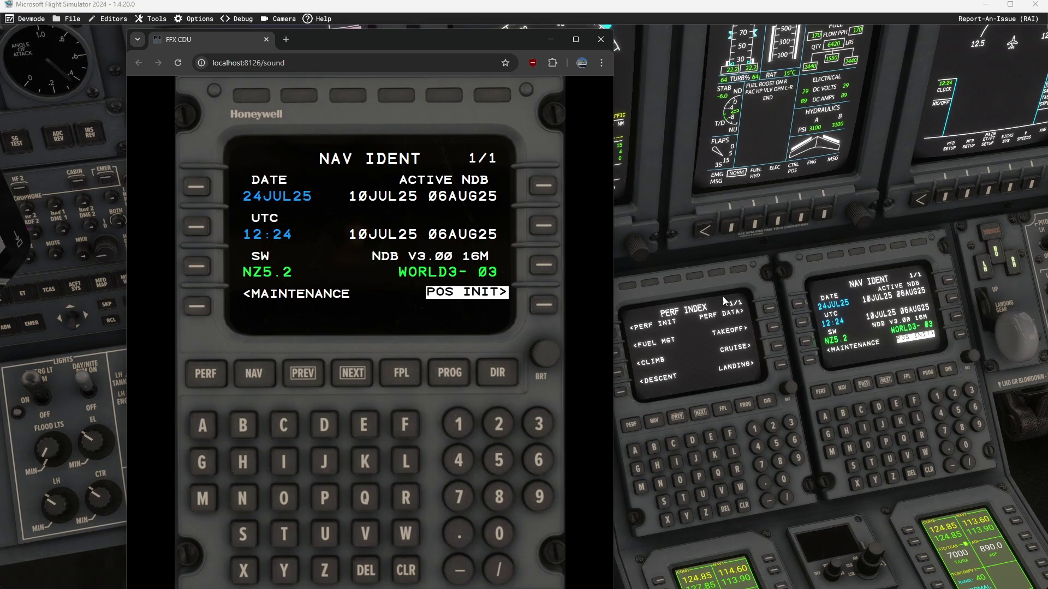
{"action": "left_click", "coordinate": [192, 125]}
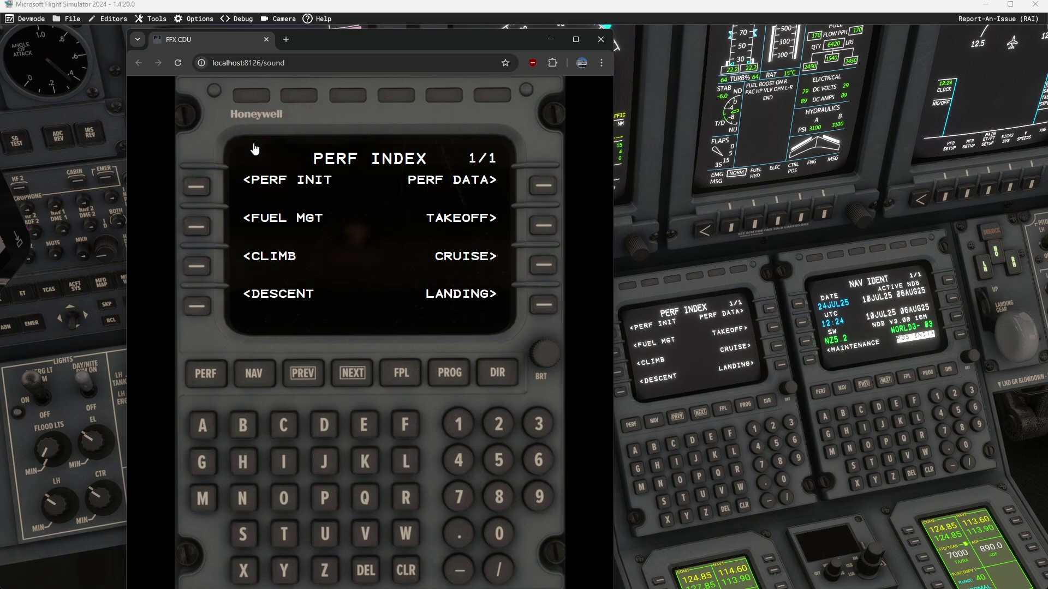
Load localhost:8126/sound in a second browser tab, compare the two CDU pages and close the extra tab.
{"action": "left_click", "coordinate": [326, 66]}
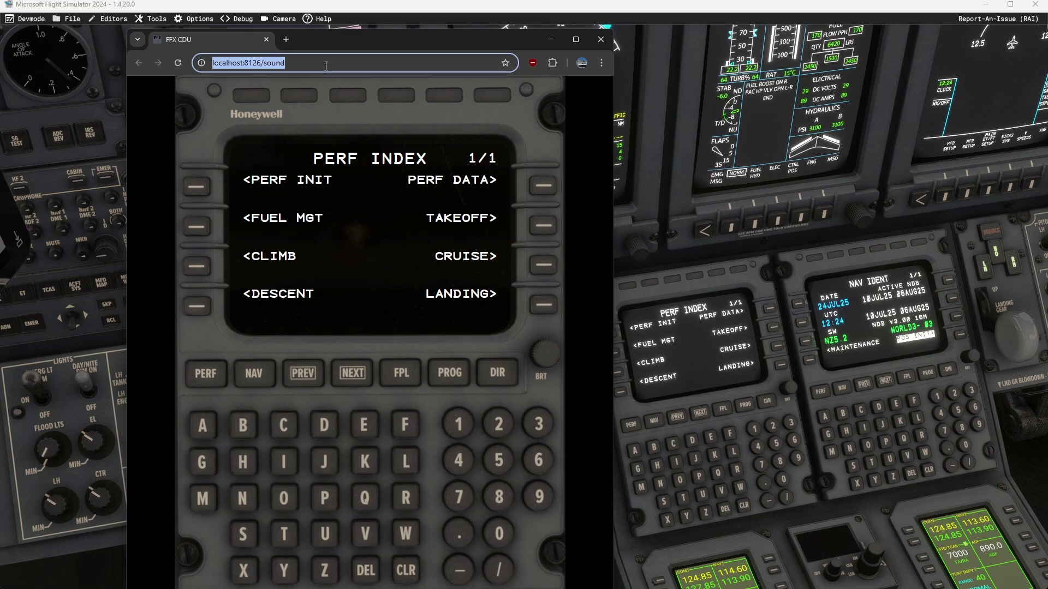
{"action": "left_click", "coordinate": [286, 39]}
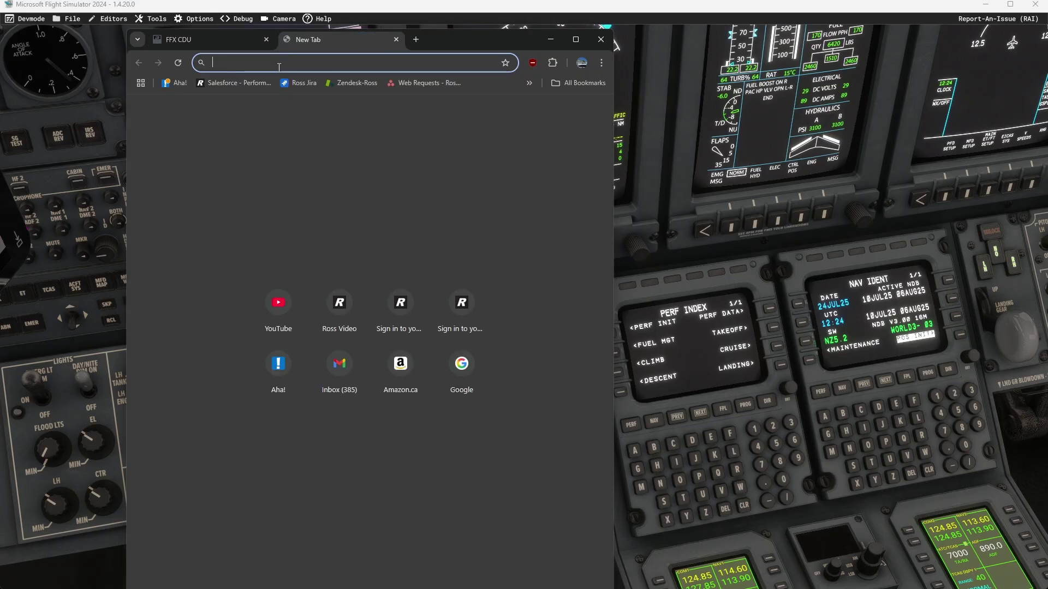
{"action": "key", "text": "ctrl+v"}
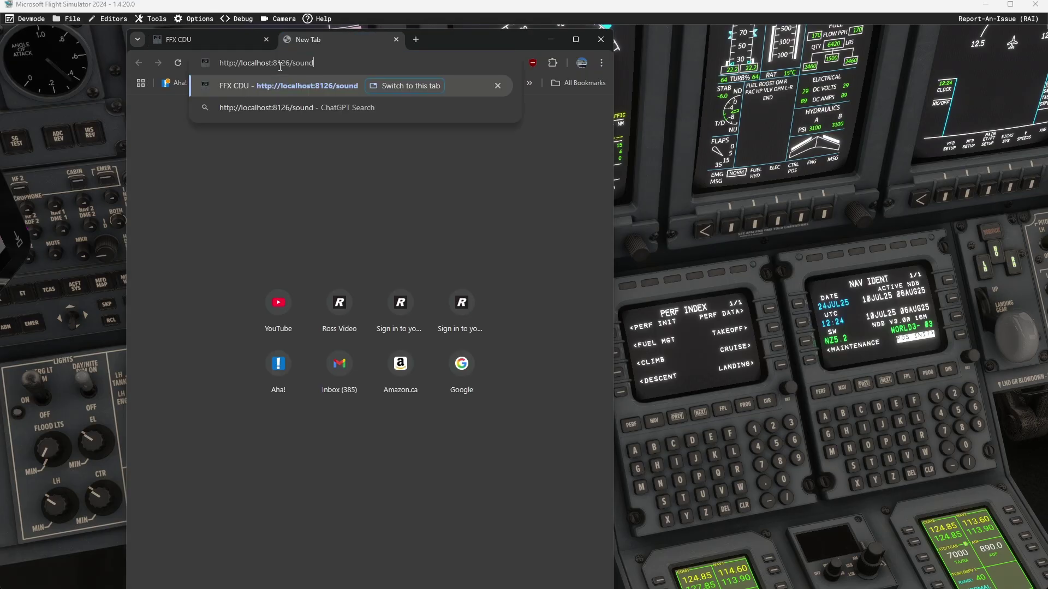
{"action": "key", "text": "Return"}
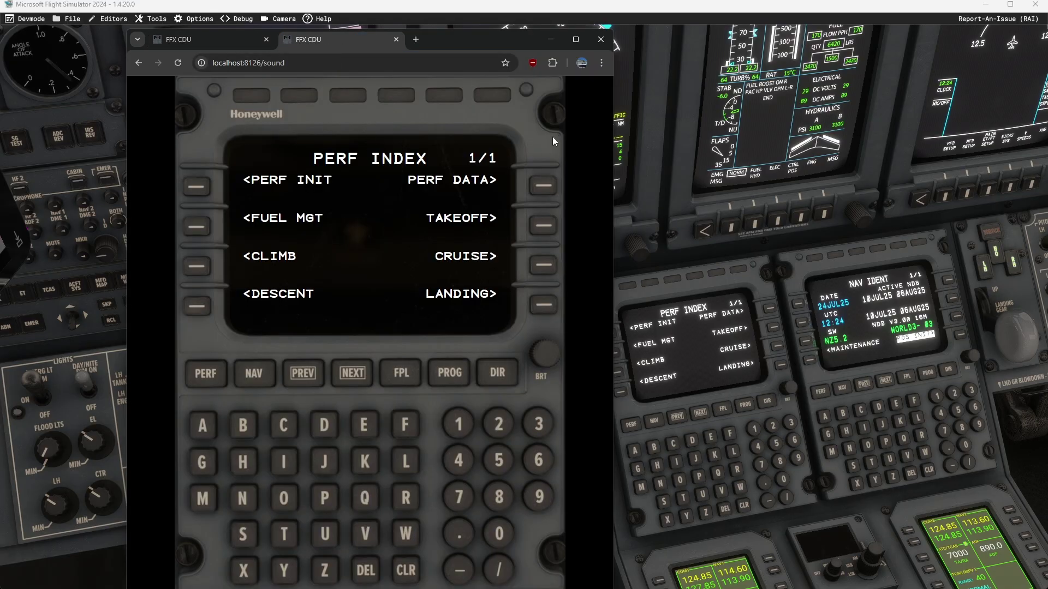
{"action": "left_click", "coordinate": [264, 62]}
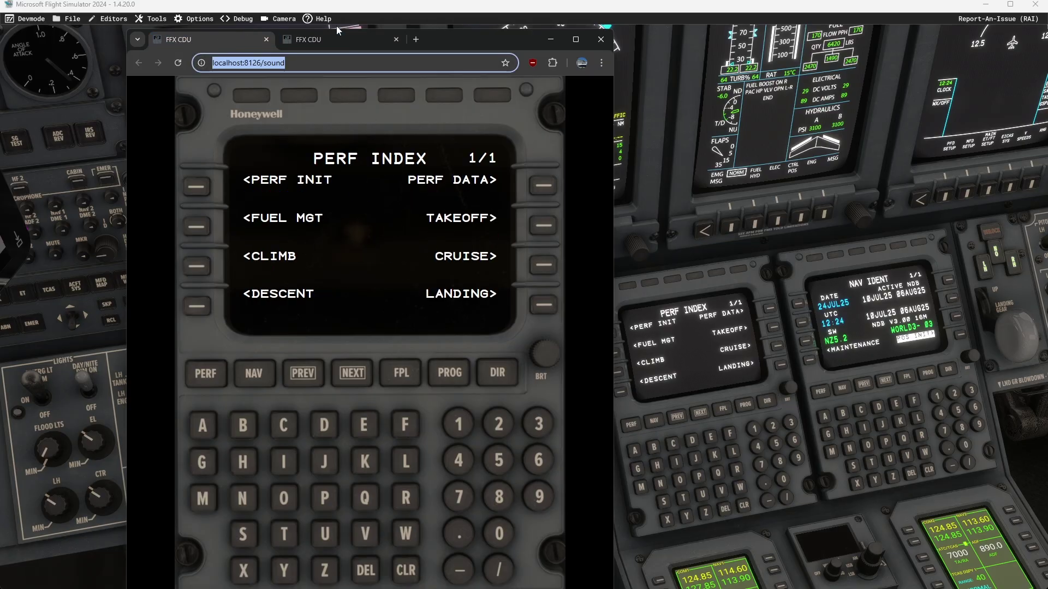
{"action": "left_click", "coordinate": [371, 41]}
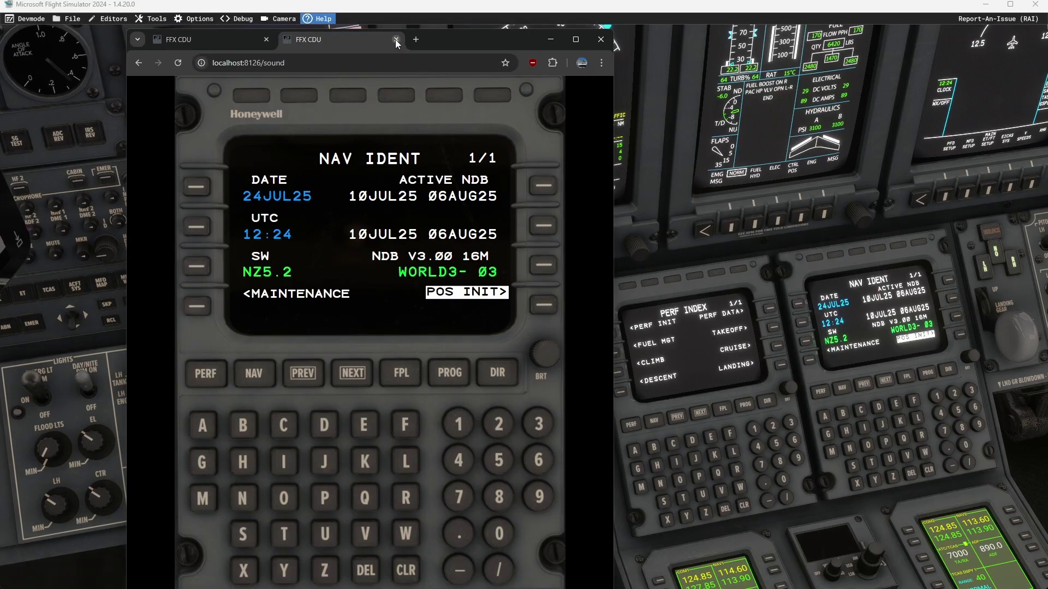
{"action": "left_click", "coordinate": [396, 39]}
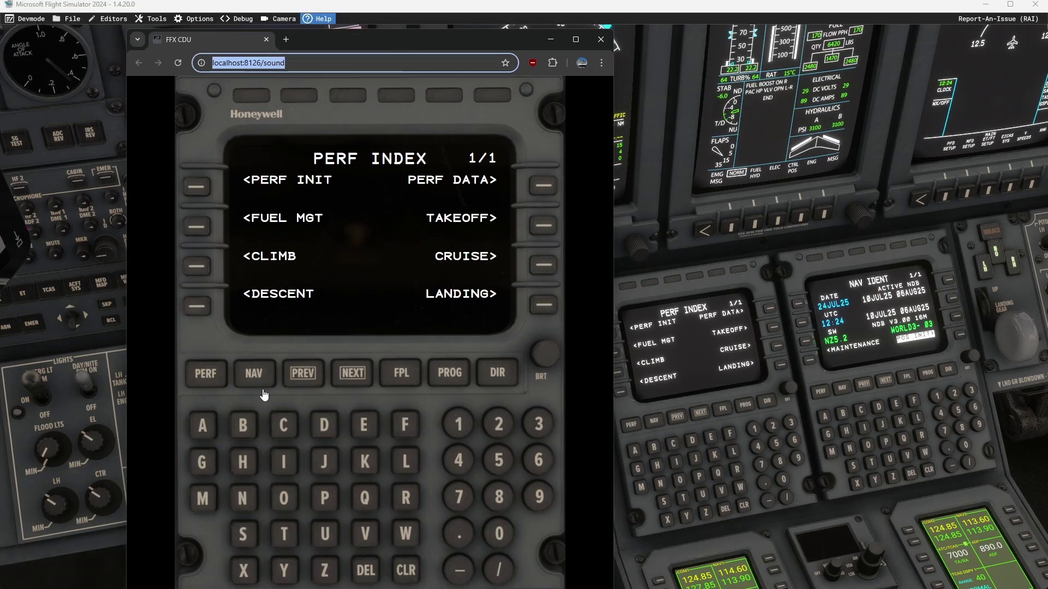
Call up the performance index and the navigation index on the browser CDU.
{"action": "left_click", "coordinate": [208, 379]}
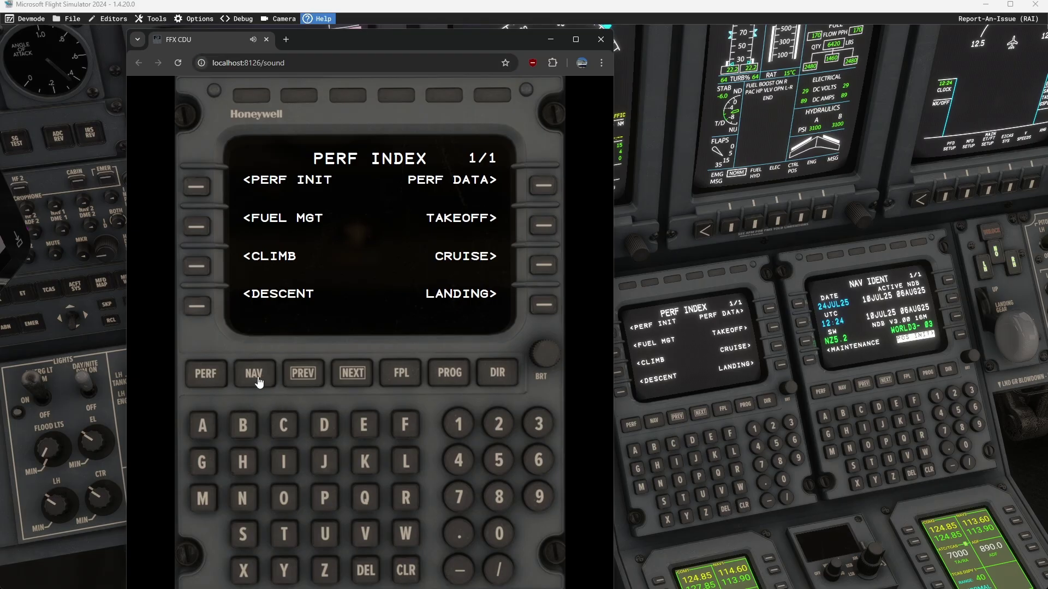
{"action": "left_click", "coordinate": [258, 383]}
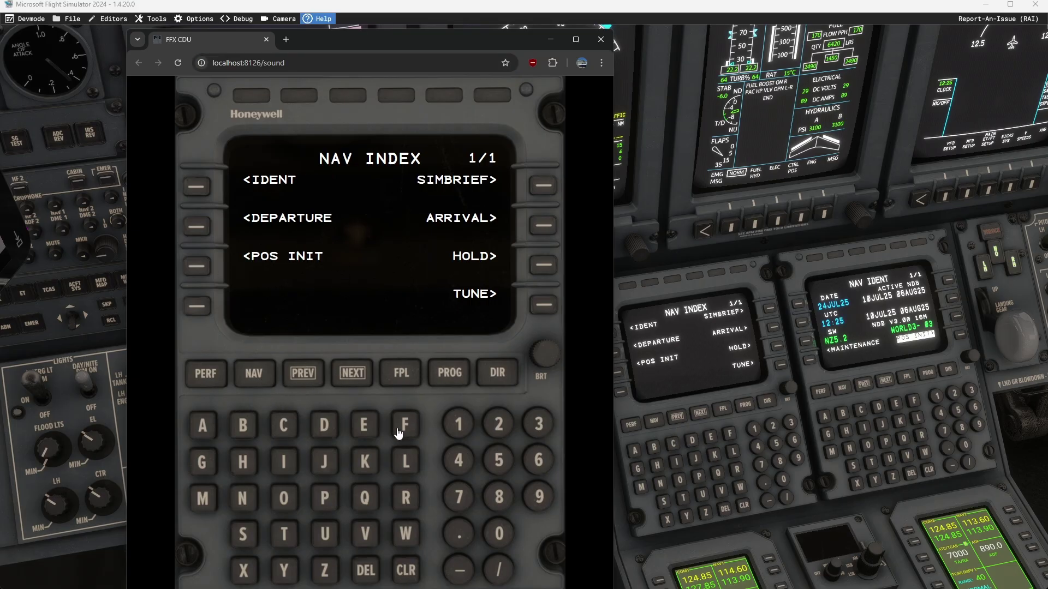
Enter CYYZ as the destination of the active flight plan on the browser CDU.
{"action": "left_click", "coordinate": [401, 373]}
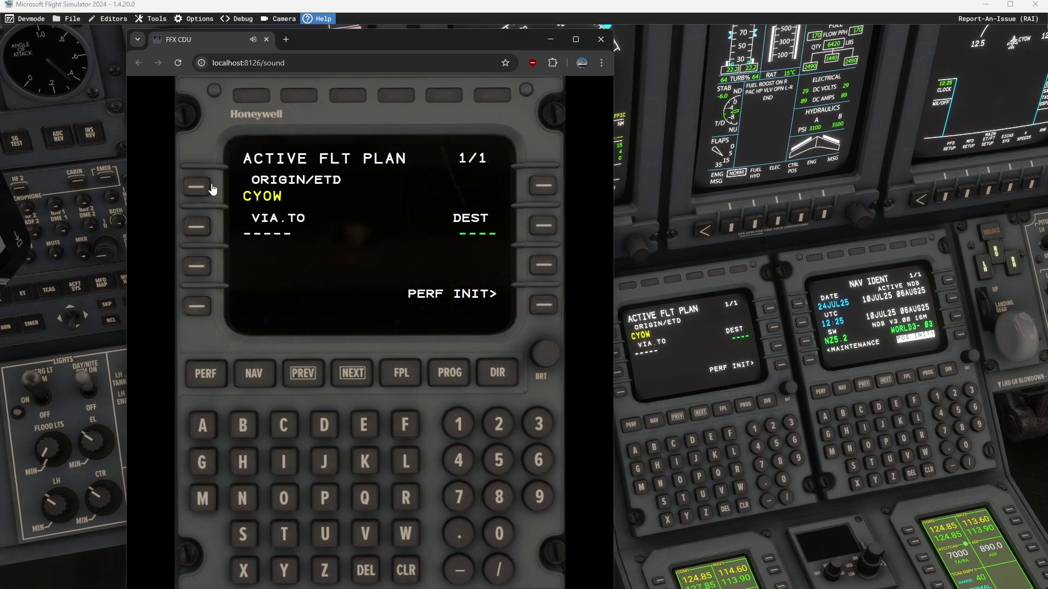
{"action": "left_click", "coordinate": [284, 426]}
{"action": "left_click", "coordinate": [284, 571]}
{"action": "left_click", "coordinate": [324, 570]}
{"action": "left_click", "coordinate": [539, 231]}
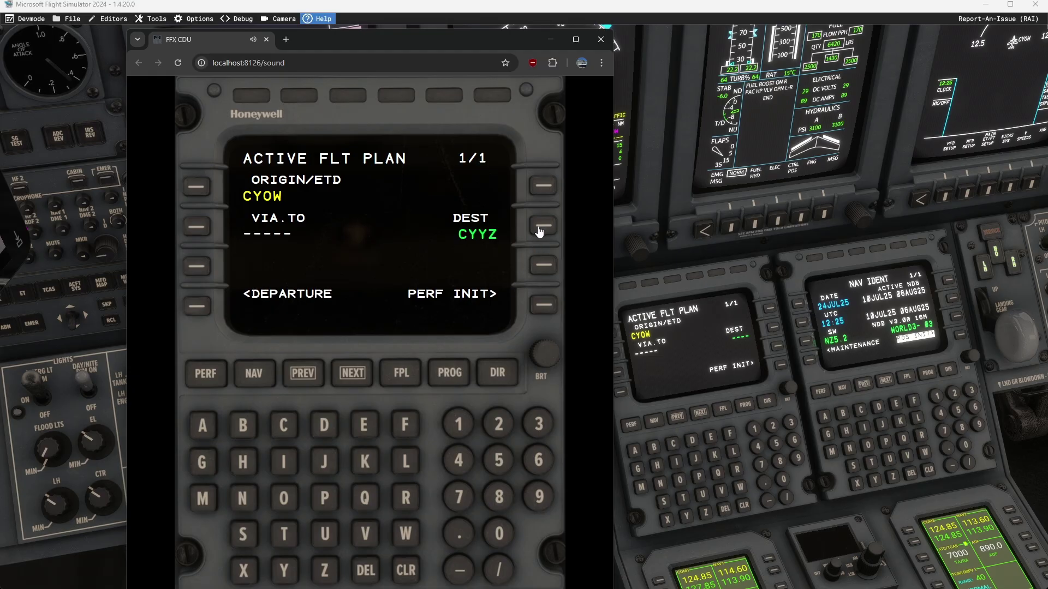
Choose departure runway RW32 and the CYOW4 SID for CYOW.
{"action": "left_click", "coordinate": [190, 311]}
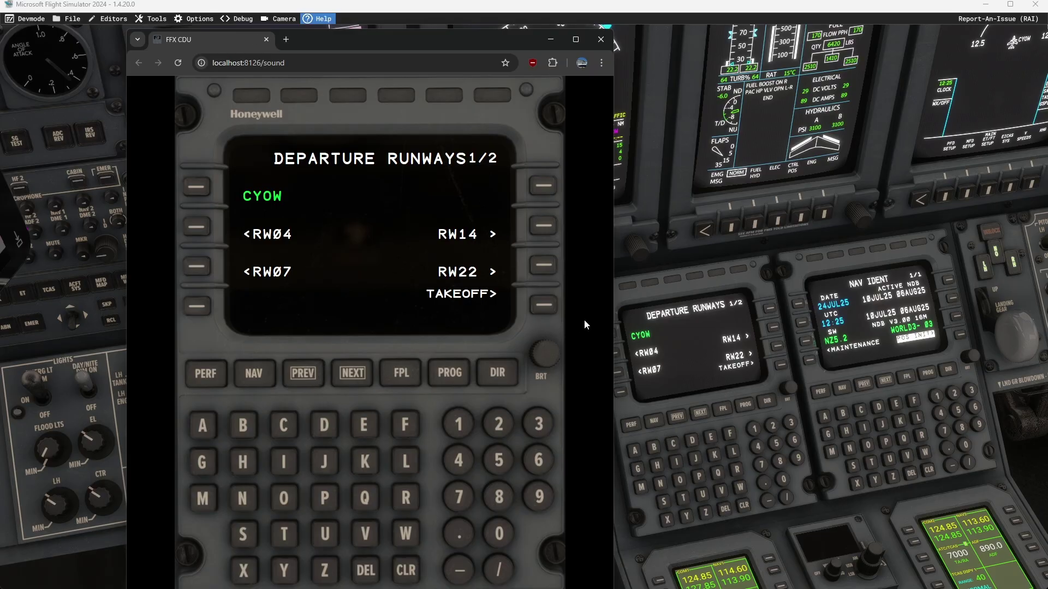
{"action": "left_click", "coordinate": [352, 376]}
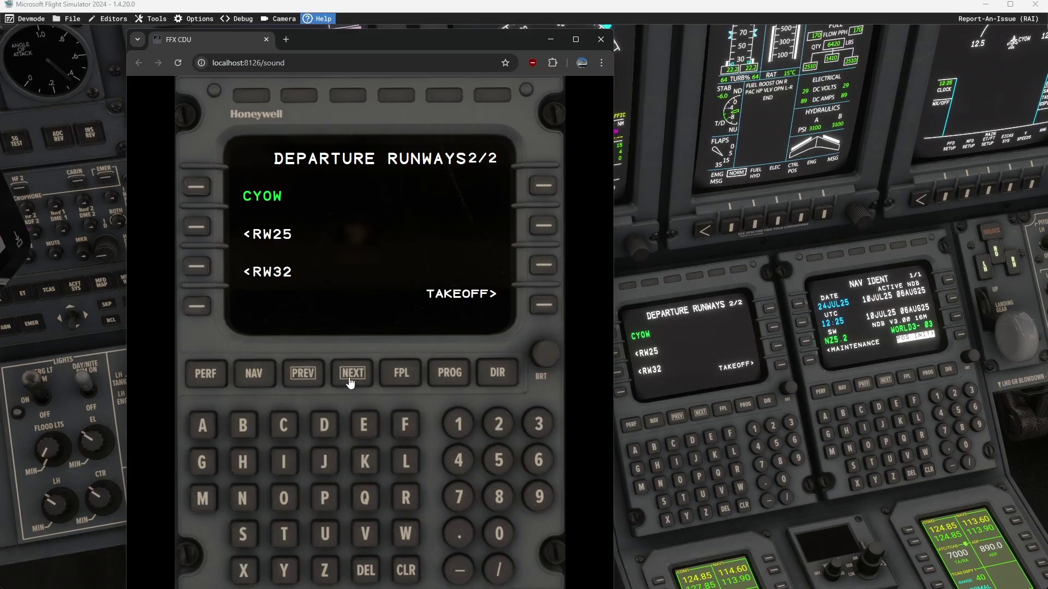
{"action": "left_click", "coordinate": [195, 268]}
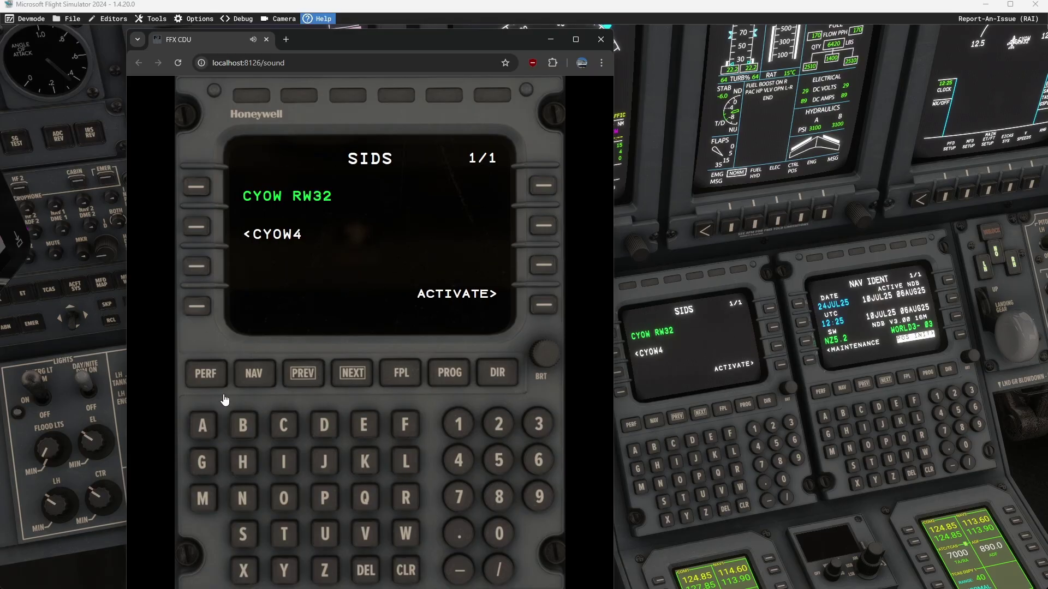
{"action": "left_click", "coordinate": [198, 228]}
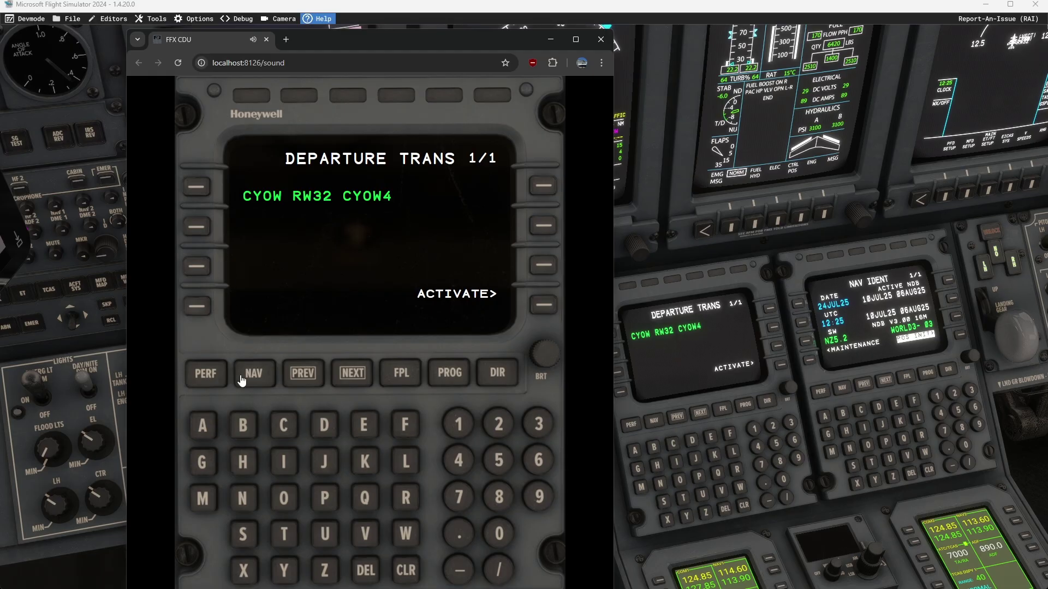
Activate the RW32 CYOW4 departure, and choose and activate the RAGID6 STAR with the TUKIR transition for CYYZ.
{"action": "left_click", "coordinate": [543, 307]}
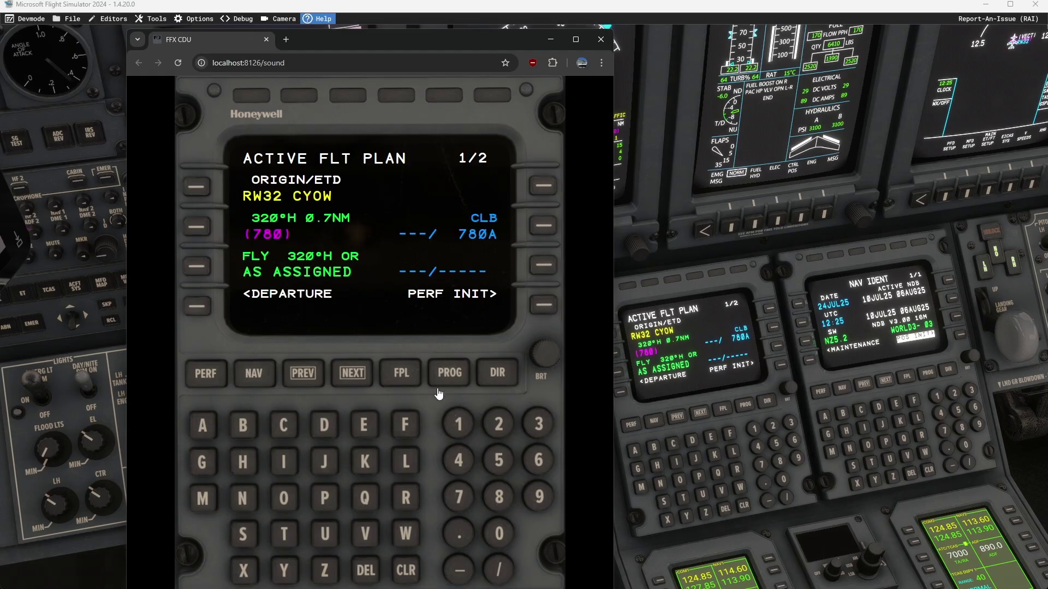
{"action": "left_click", "coordinate": [254, 375]}
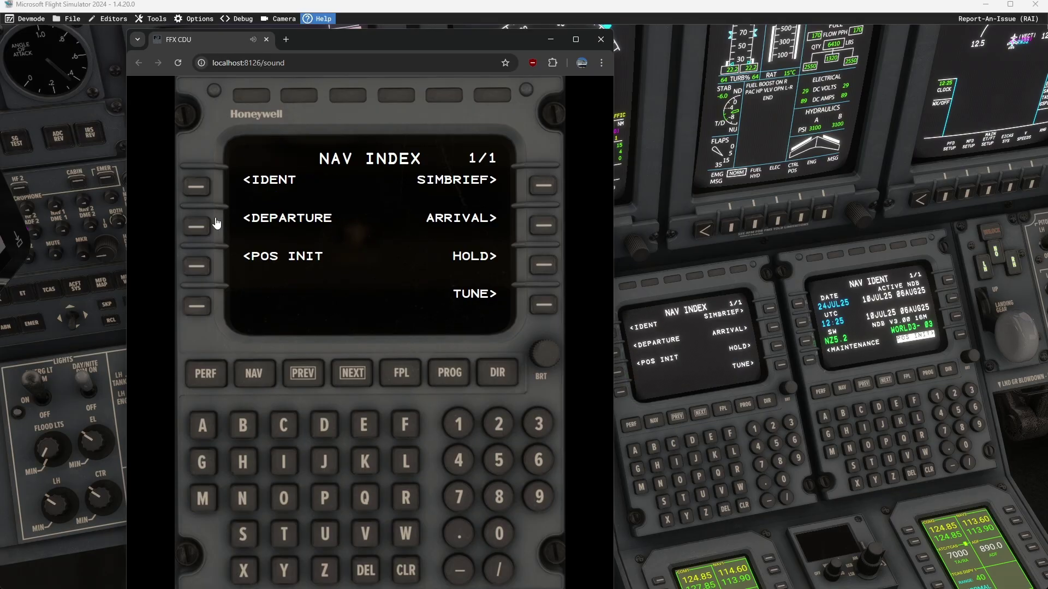
{"action": "left_click", "coordinate": [543, 226]}
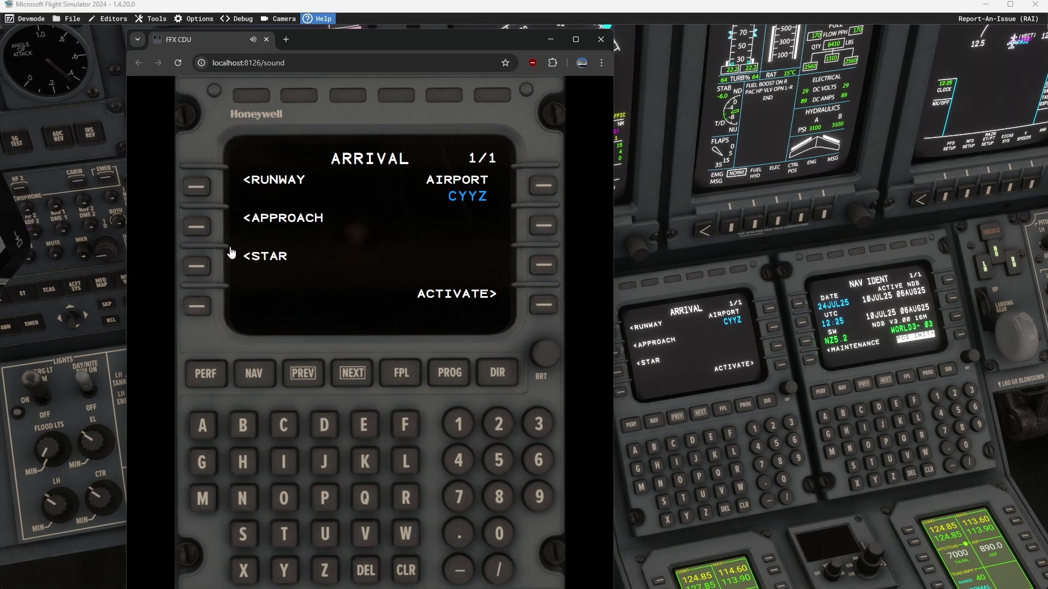
{"action": "left_click", "coordinate": [197, 266]}
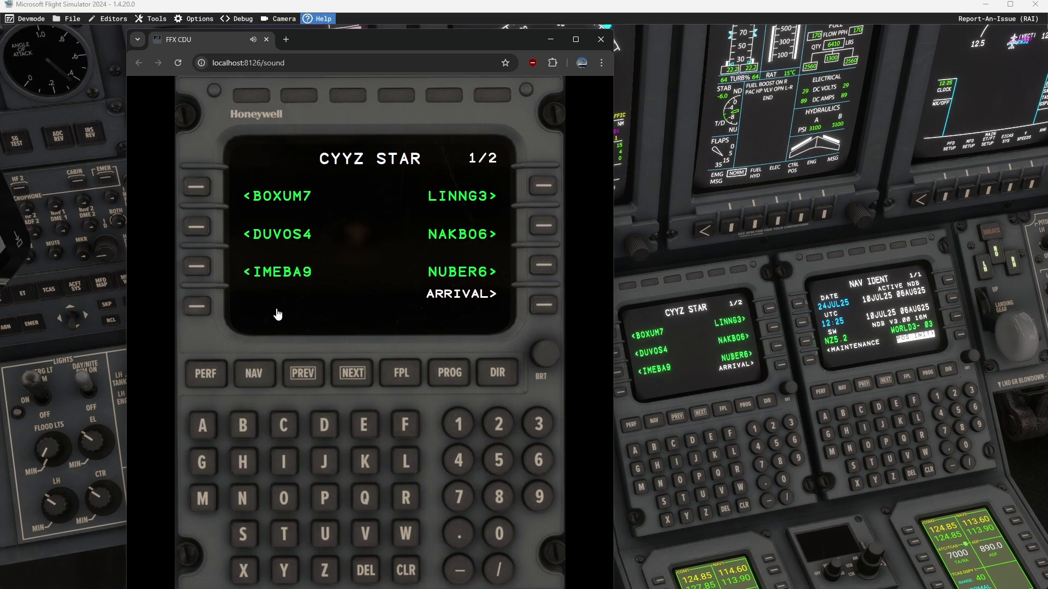
{"action": "left_click", "coordinate": [352, 374]}
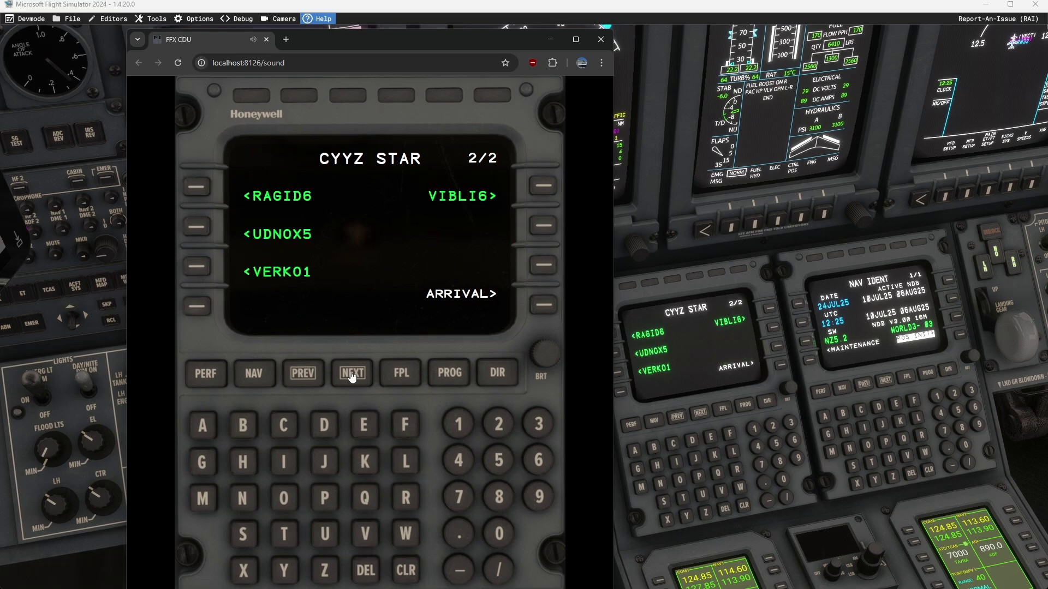
{"action": "left_click", "coordinate": [199, 189]}
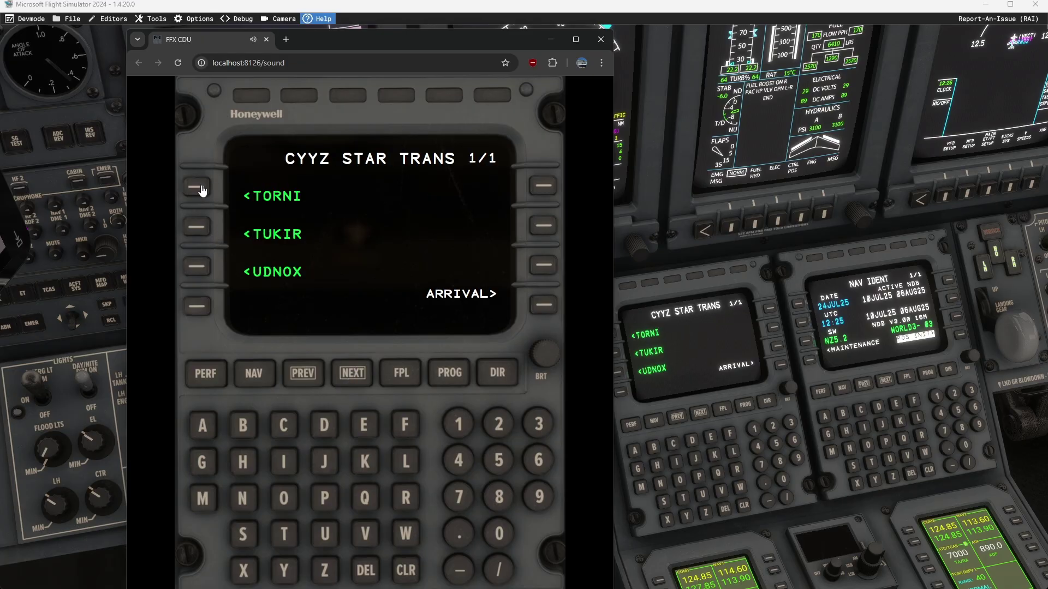
{"action": "left_click", "coordinate": [202, 233]}
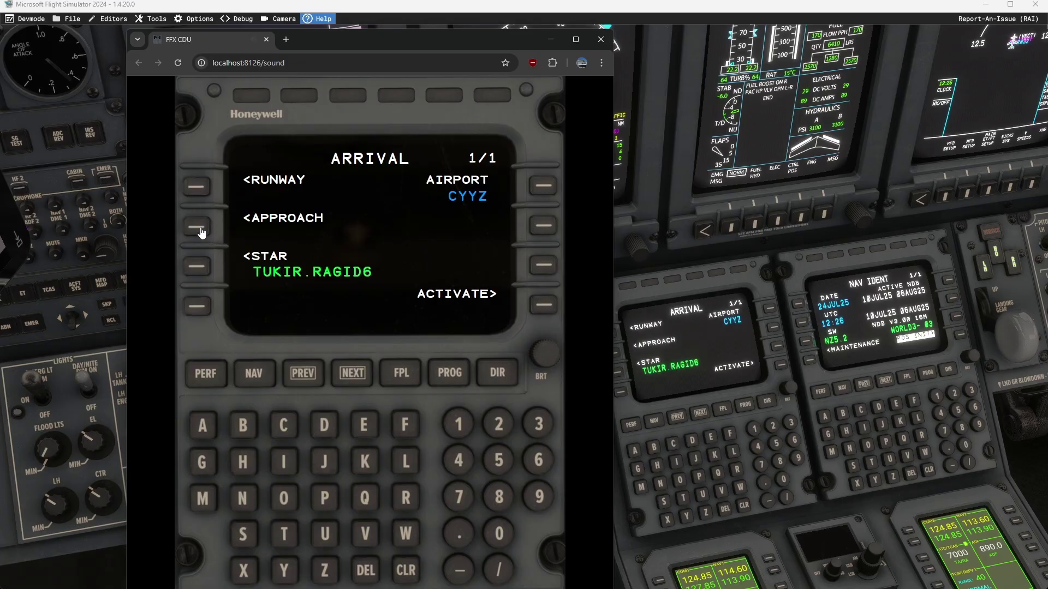
{"action": "left_click", "coordinate": [547, 309]}
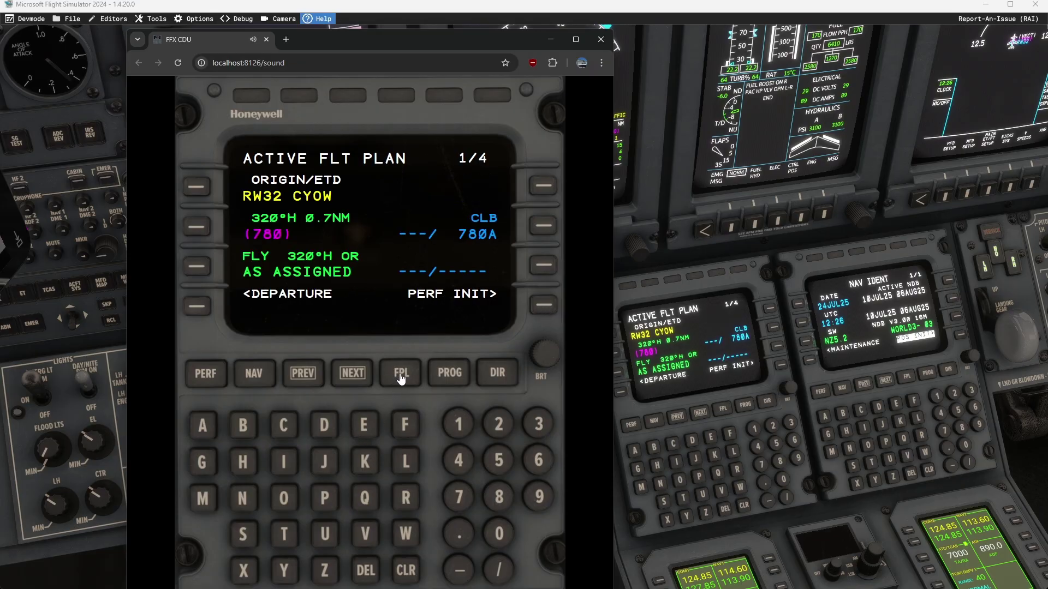
Page through the active flight plan's legs and back to its first page, and call up the progress page on the browser CDU.
{"action": "left_click", "coordinate": [352, 376]}
{"action": "left_click", "coordinate": [352, 377]}
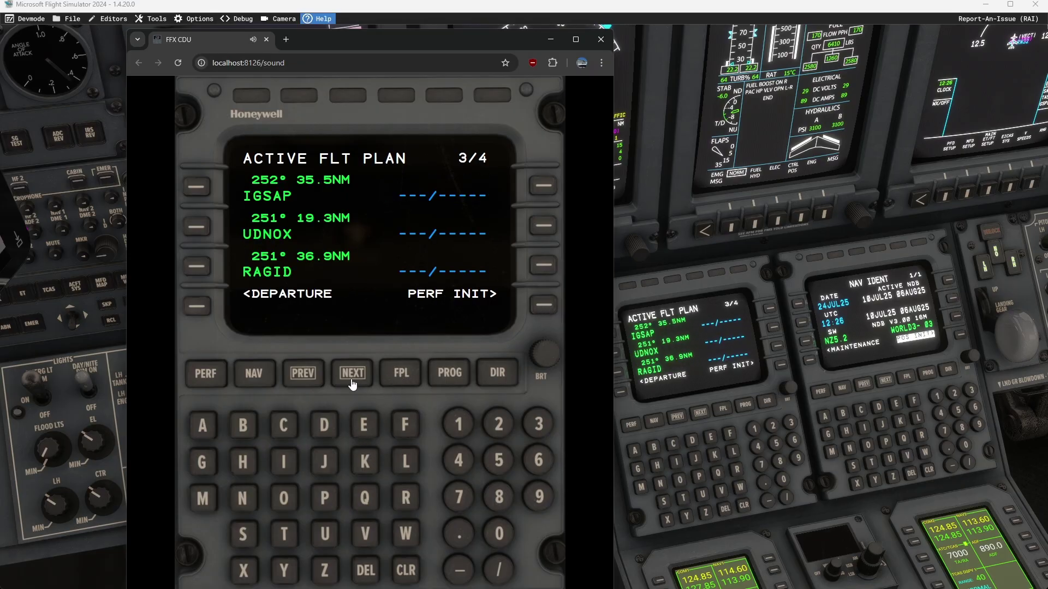
{"action": "left_click", "coordinate": [352, 384]}
{"action": "left_click", "coordinate": [320, 382]}
{"action": "left_click", "coordinate": [321, 382]}
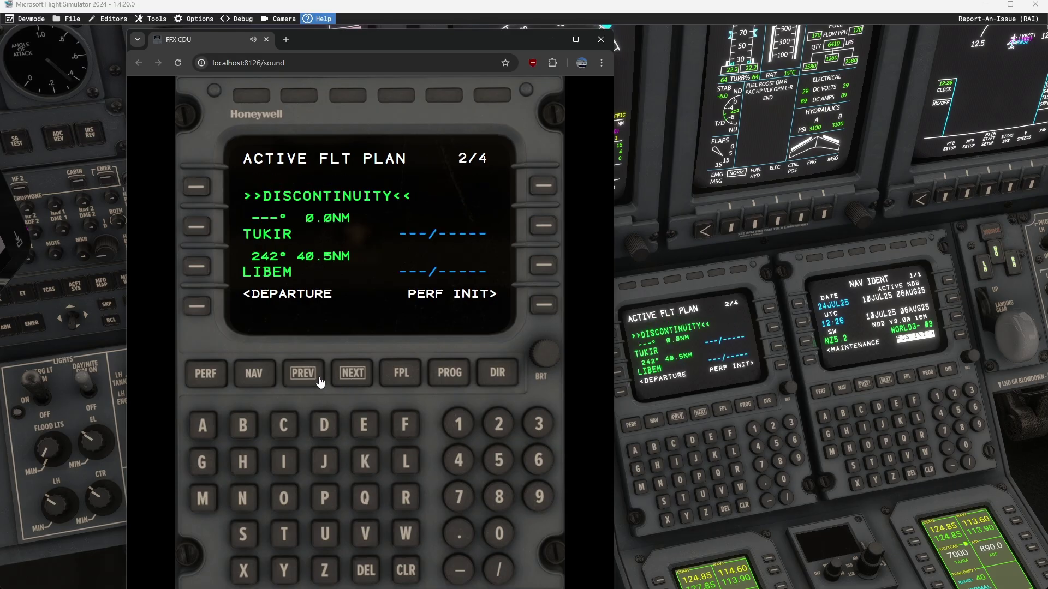
{"action": "left_click", "coordinate": [322, 382]}
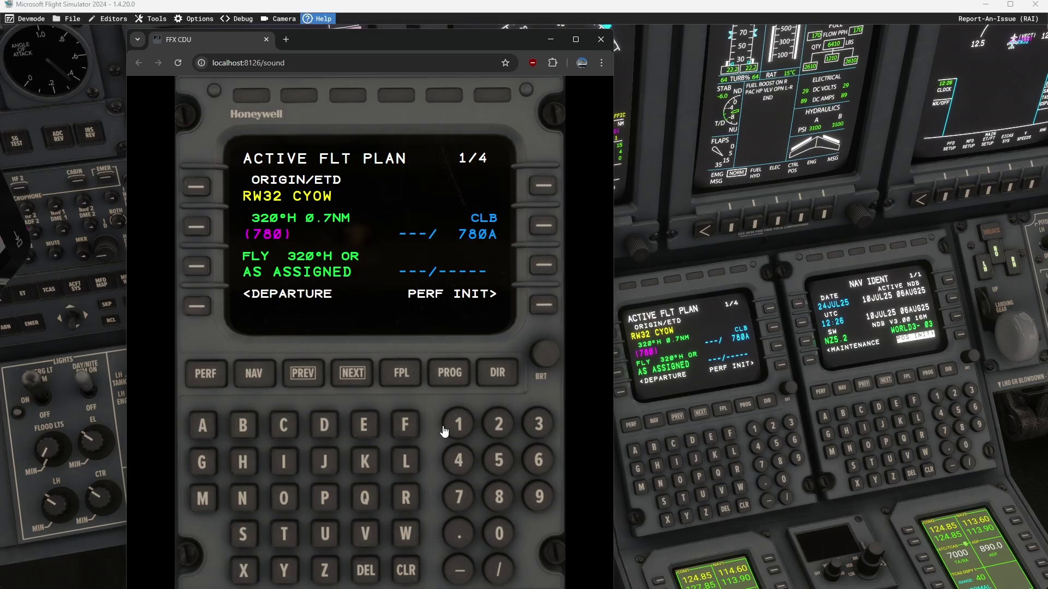
{"action": "left_click", "coordinate": [449, 373]}
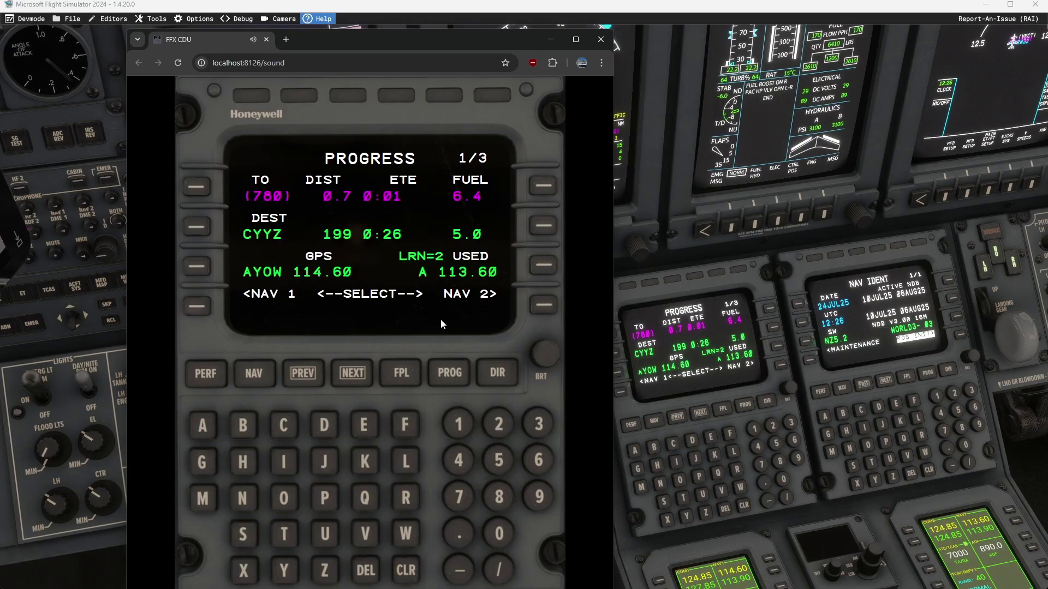